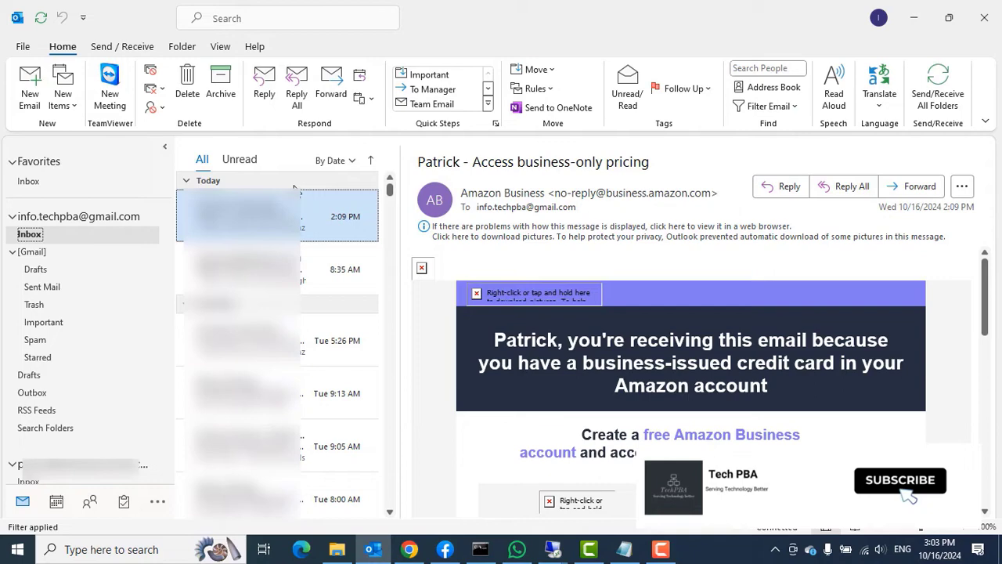
Step: Start a new blank email and request both a delivery receipt and a read receipt for it
click(31, 92)
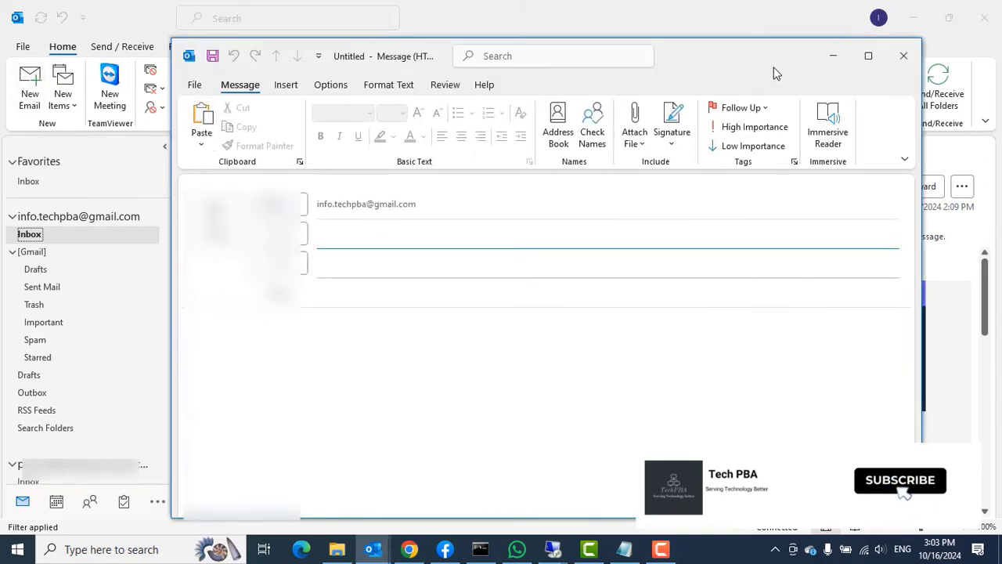
click(902, 57)
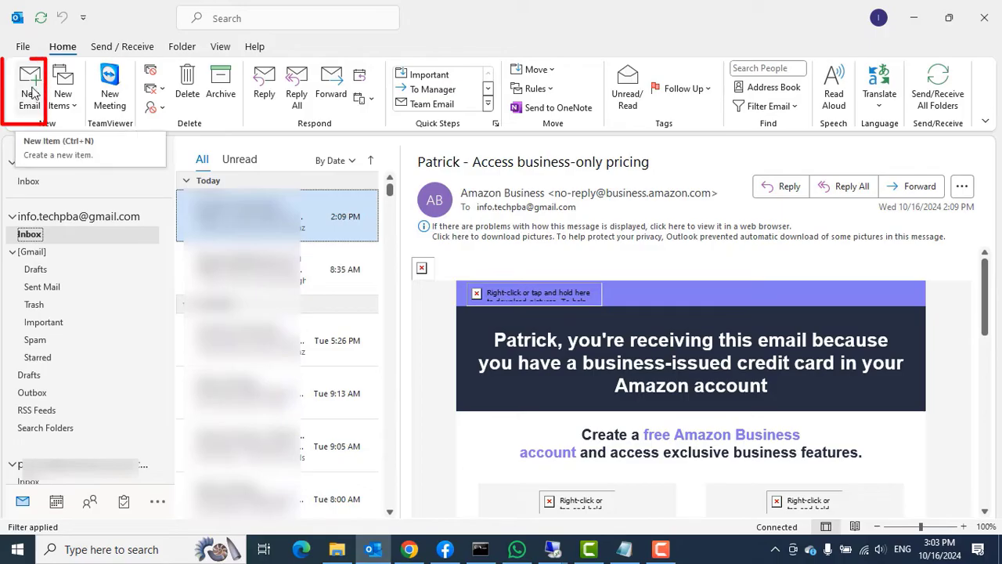
click(31, 88)
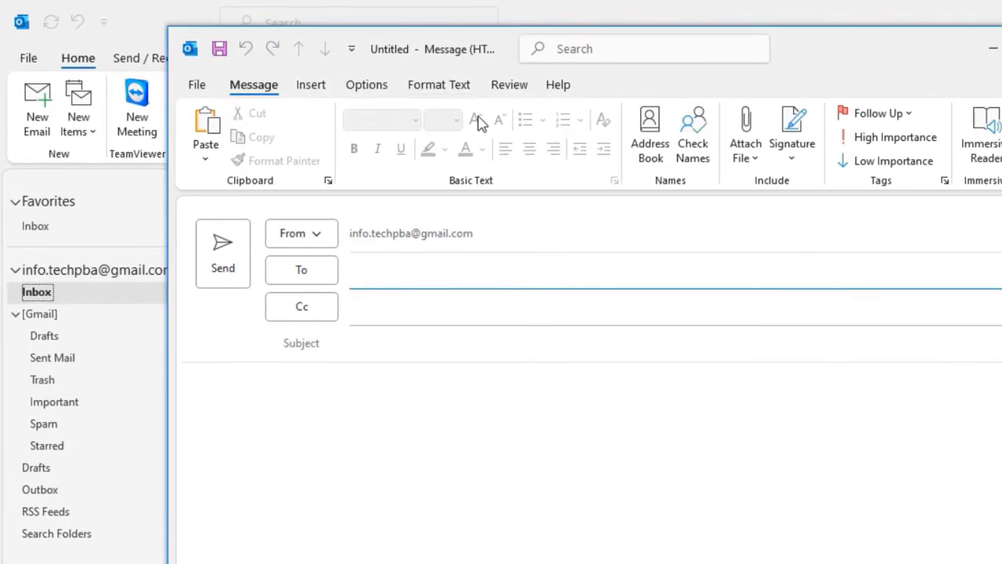
click(366, 88)
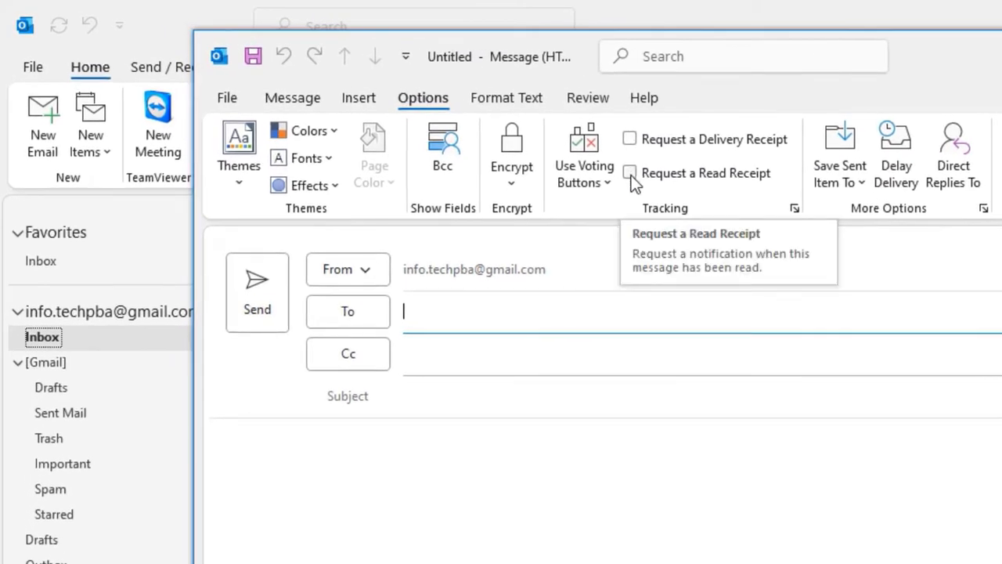
click(631, 173)
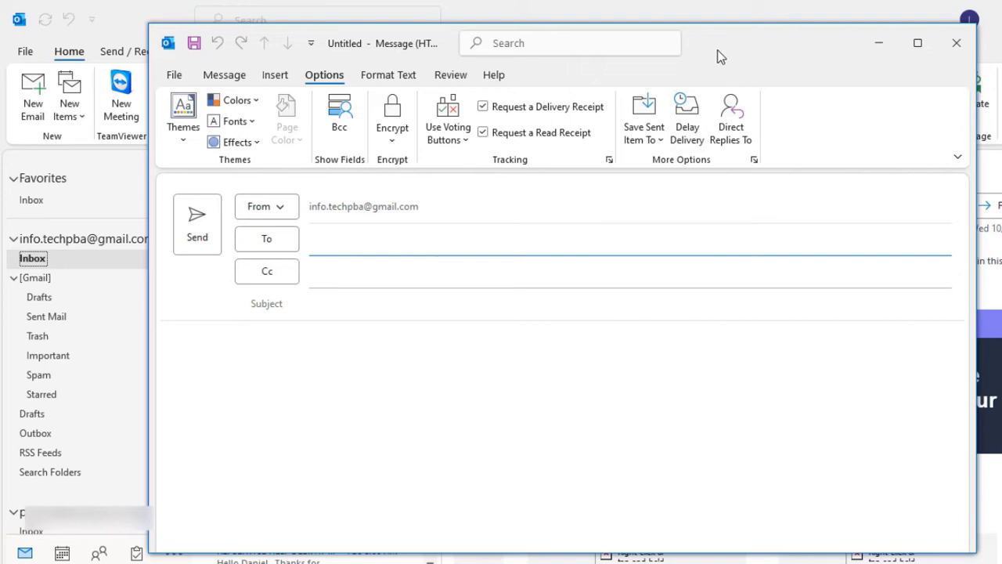
Step: Discard the unsaved draft without saving and open Outlook Options from the File view
click(957, 43)
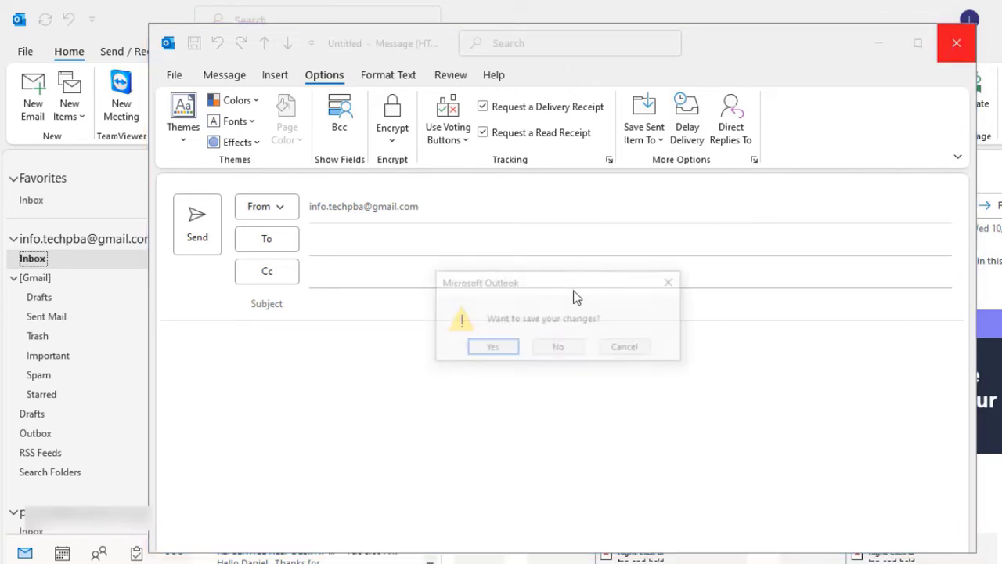
click(558, 349)
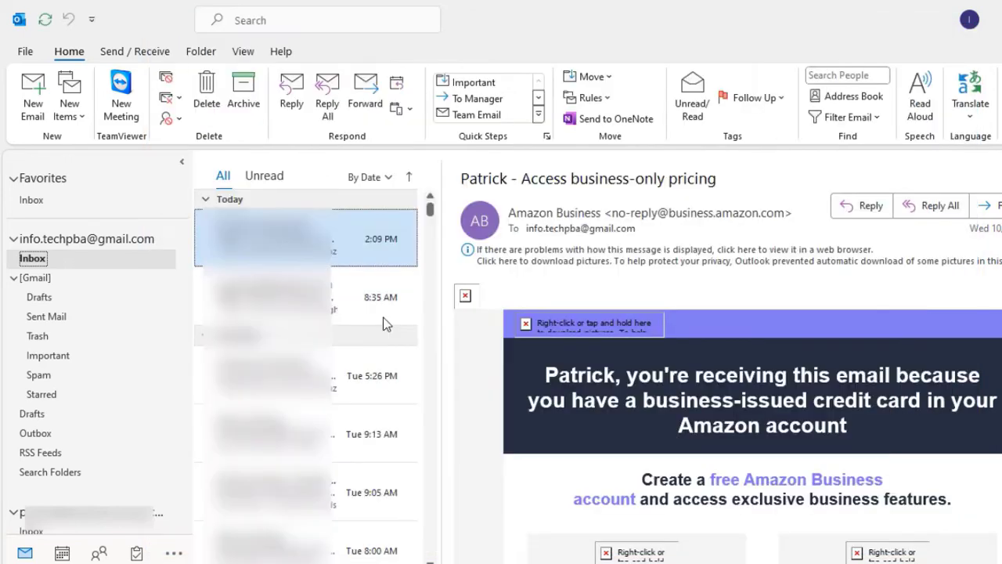
click(23, 52)
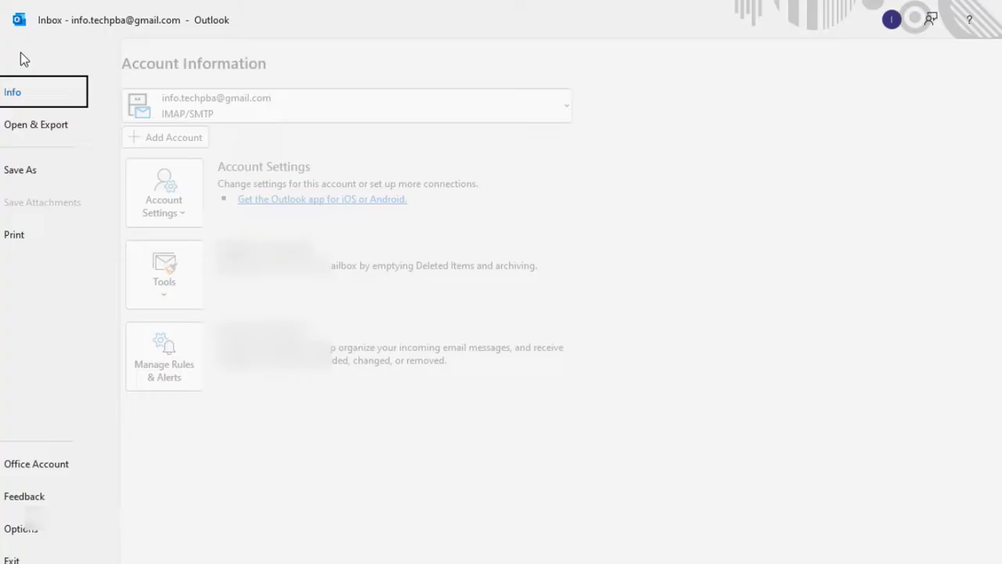
click(63, 530)
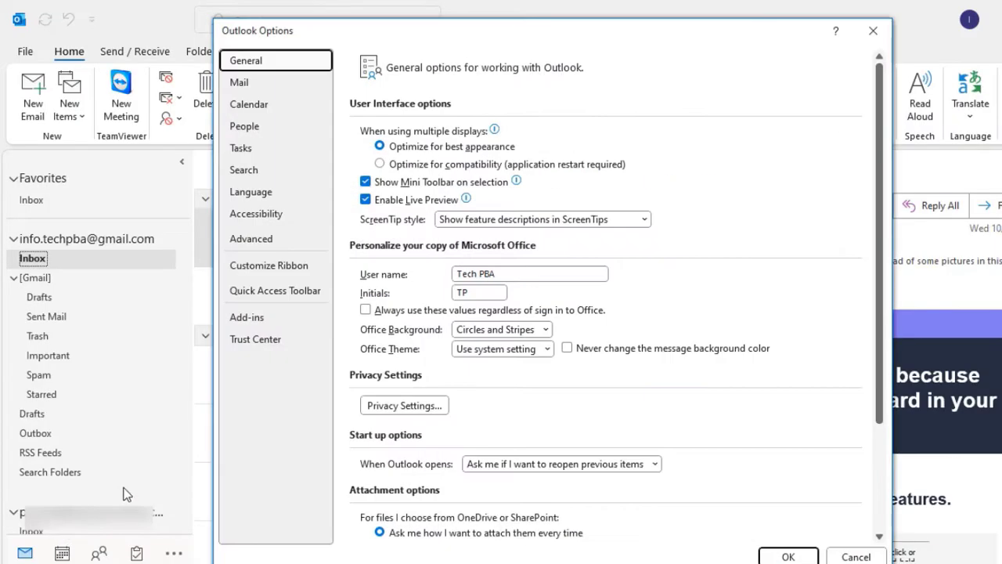
Step: Show the Mail settings' Tracking section, where both sent-message receipt options are unchecked
click(241, 82)
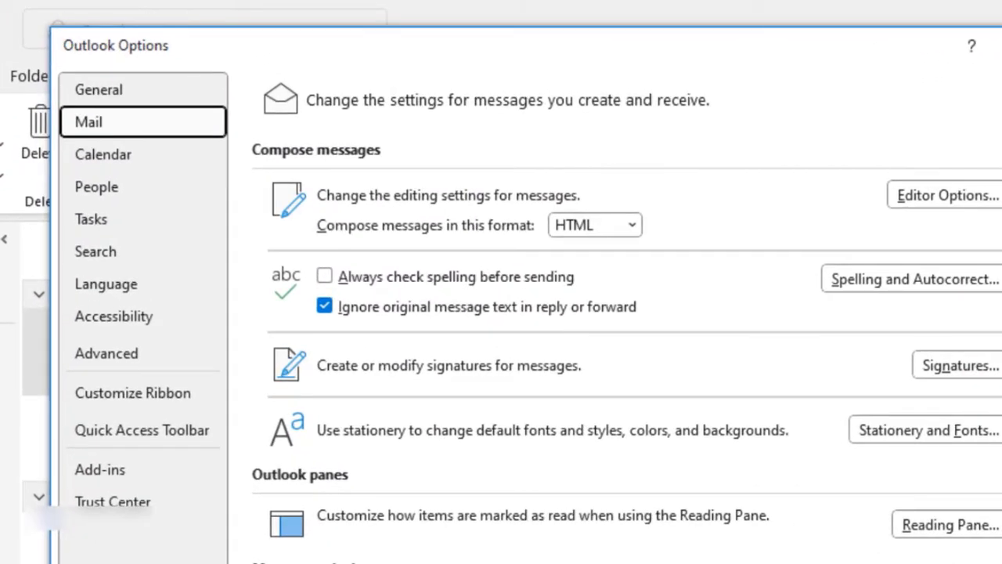
scroll(1000, 485, down, 5)
scroll(1000, 485, down, 8)
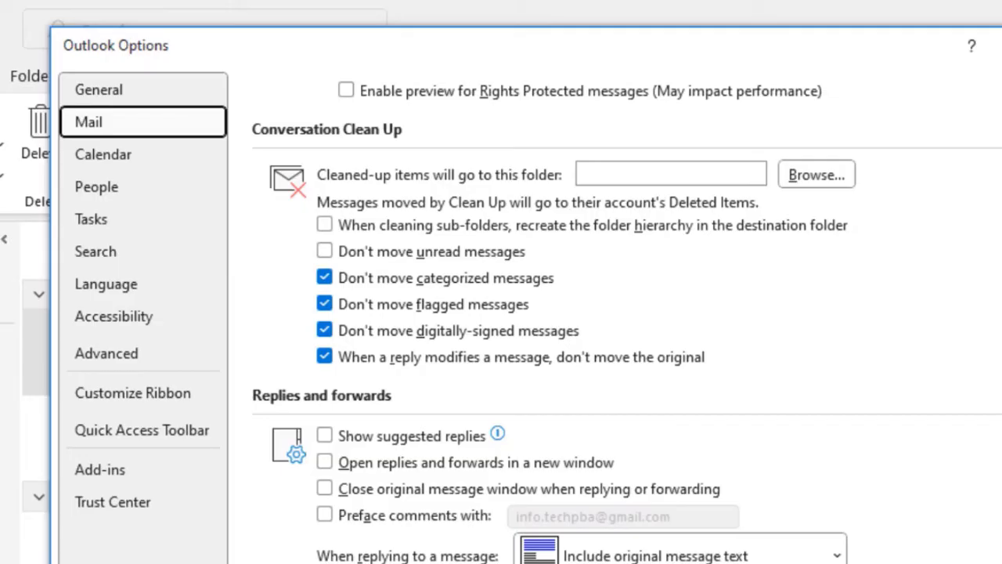
scroll(1000, 485, down, 6)
scroll(1000, 486, down, 5)
scroll(1000, 486, down, 5)
scroll(1000, 486, down, 3)
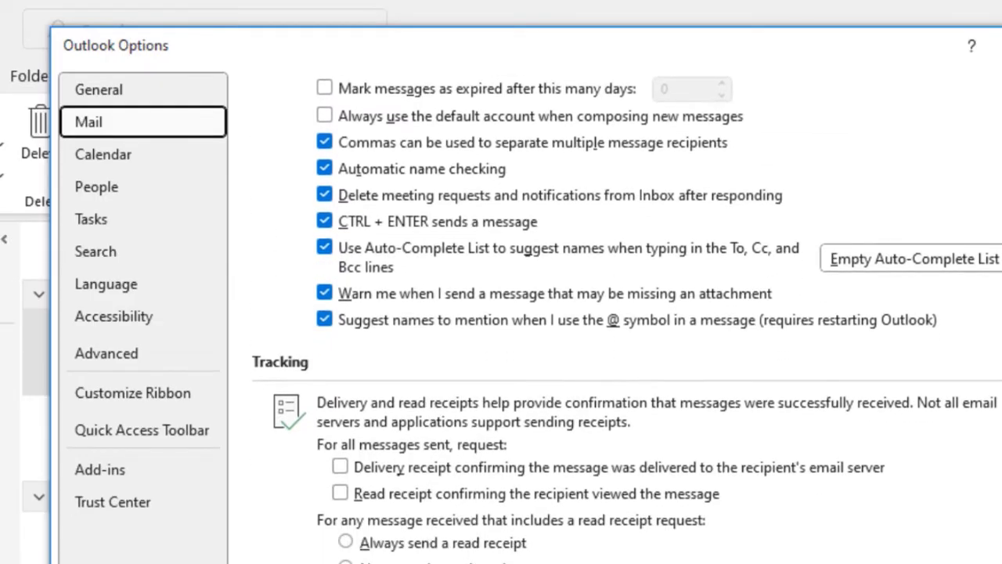
scroll(1000, 486, down, 2)
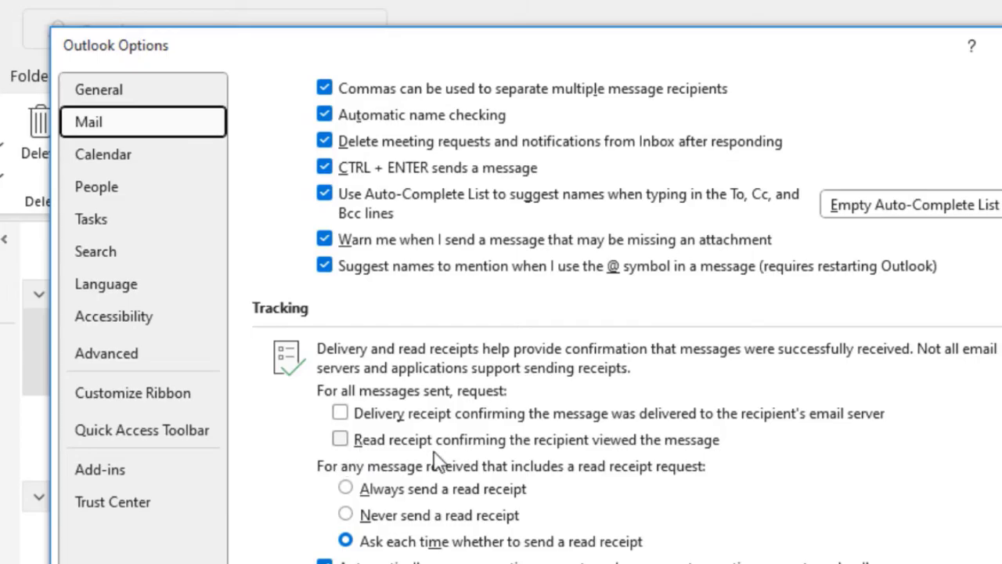
Step: Tick the Delivery receipt and Read receipt options for all messages sent
click(339, 414)
click(340, 439)
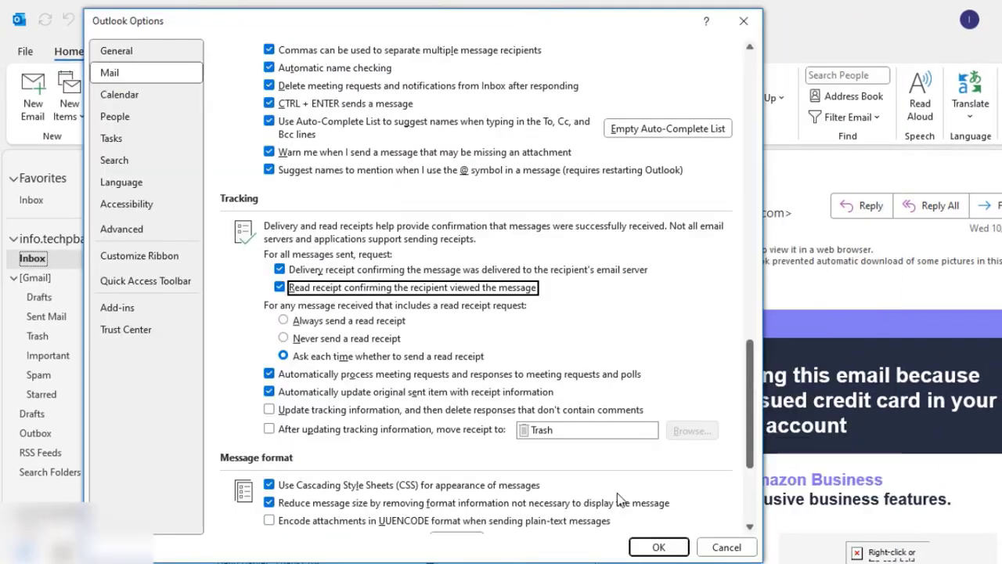
Step: Confirm Outlook Options with OK to save the receipt-tracking settings
click(642, 552)
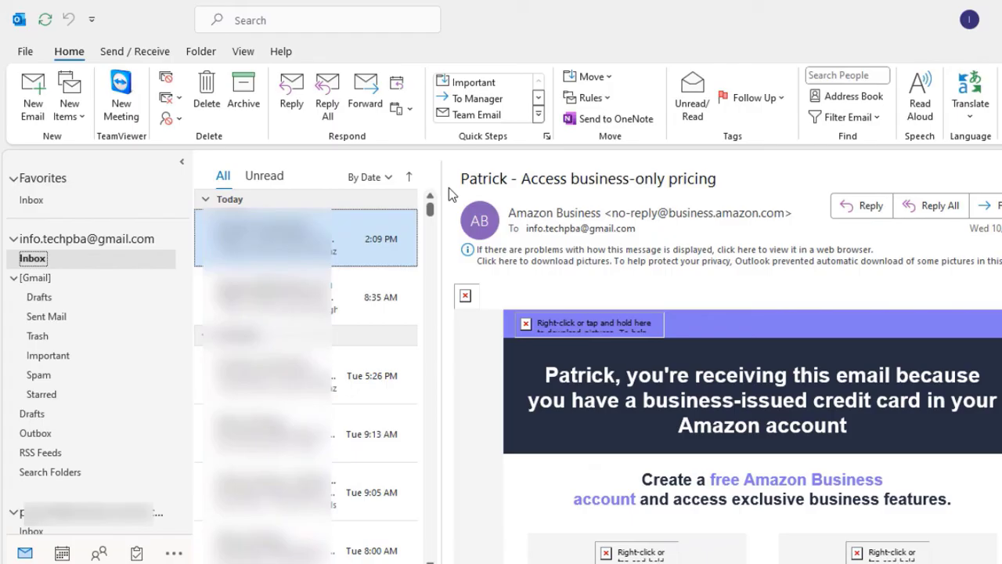